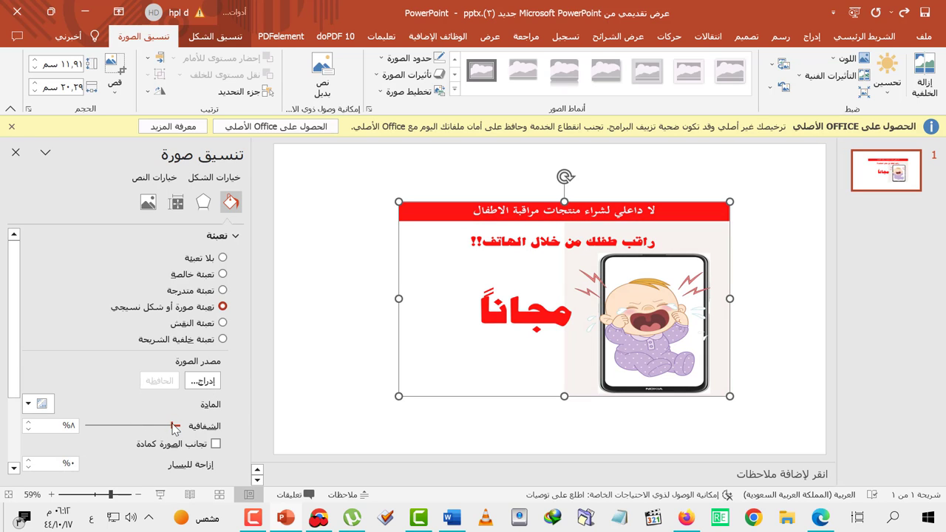
Step: Fade the crying-baby ad picture by setting its fill transparency to 21%
mouse_move(175, 428)
mouse_down()
mouse_move(99, 431)
mouse_move(162, 434)
mouse_up()
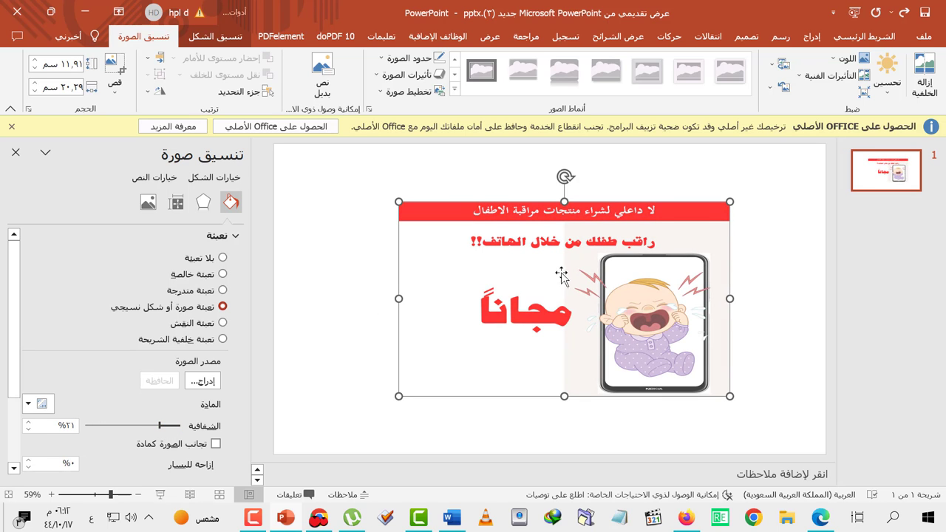
click(863, 37)
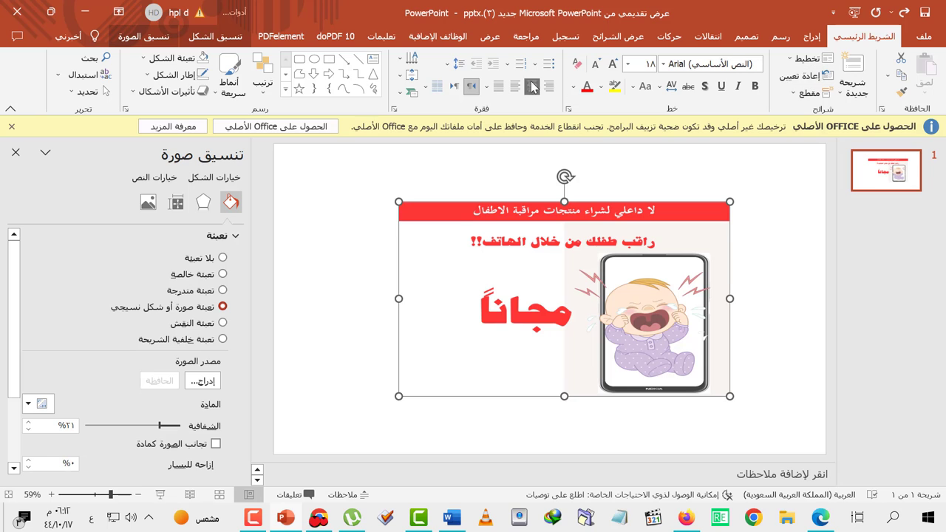
Step: Draw a large rectangle, fill it solid black, and send it behind the ad picture
click(331, 61)
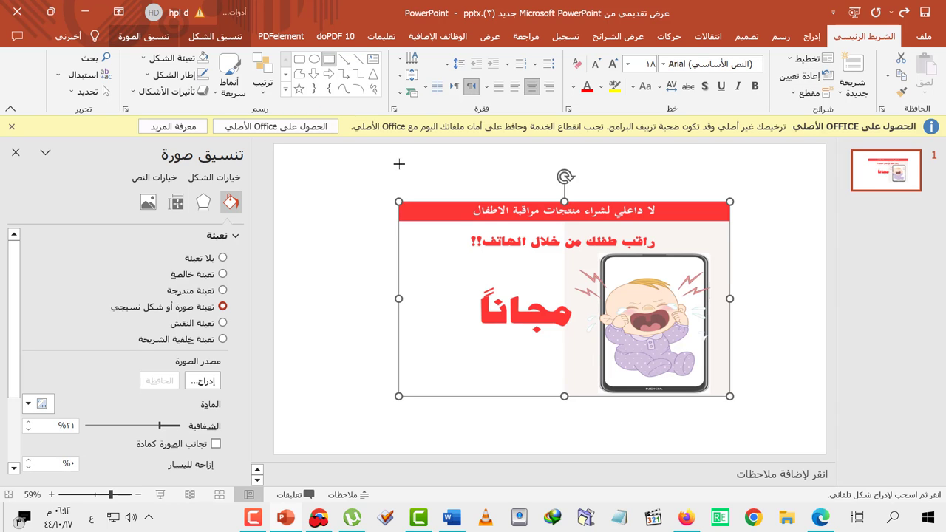
drag(369, 167, 755, 431)
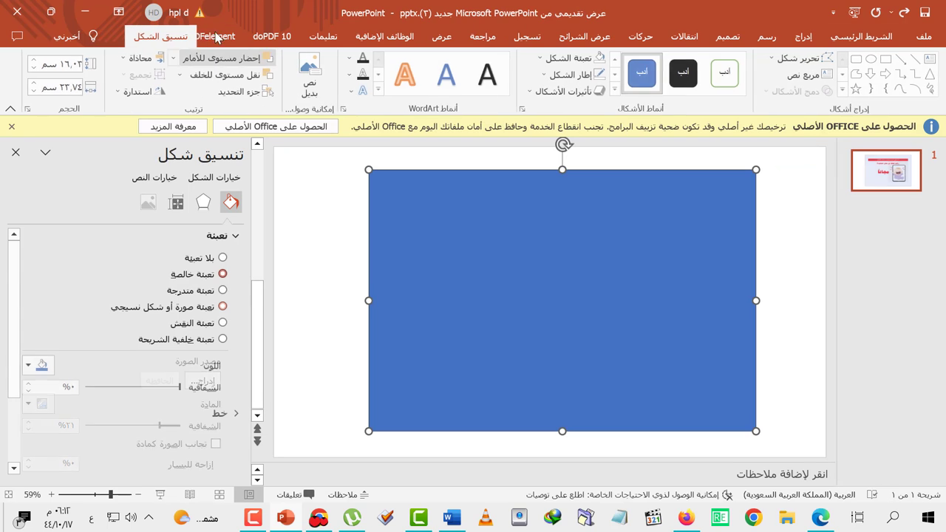
click(569, 57)
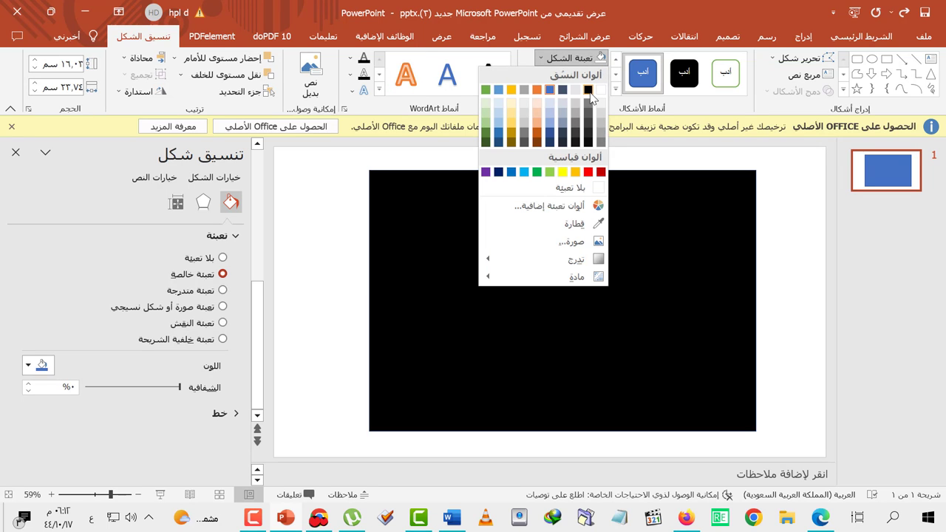
click(589, 90)
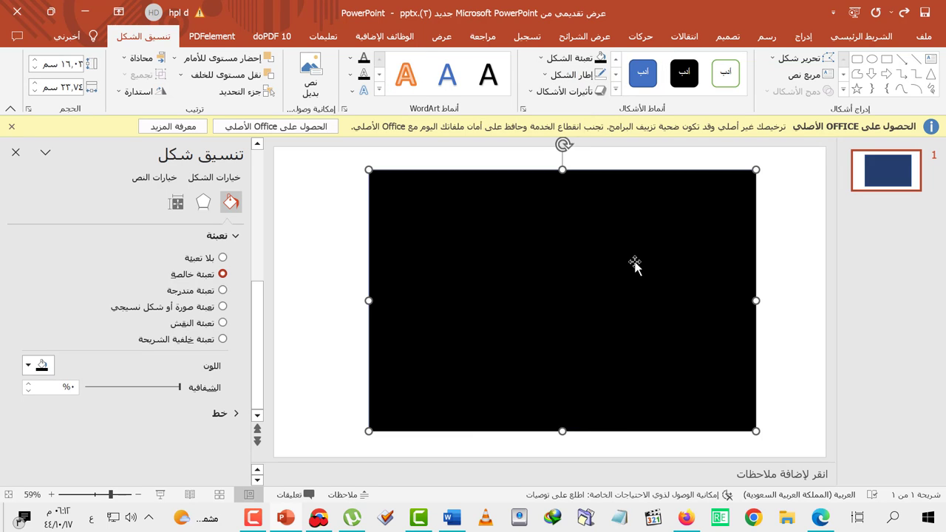
right_click(634, 268)
click(602, 322)
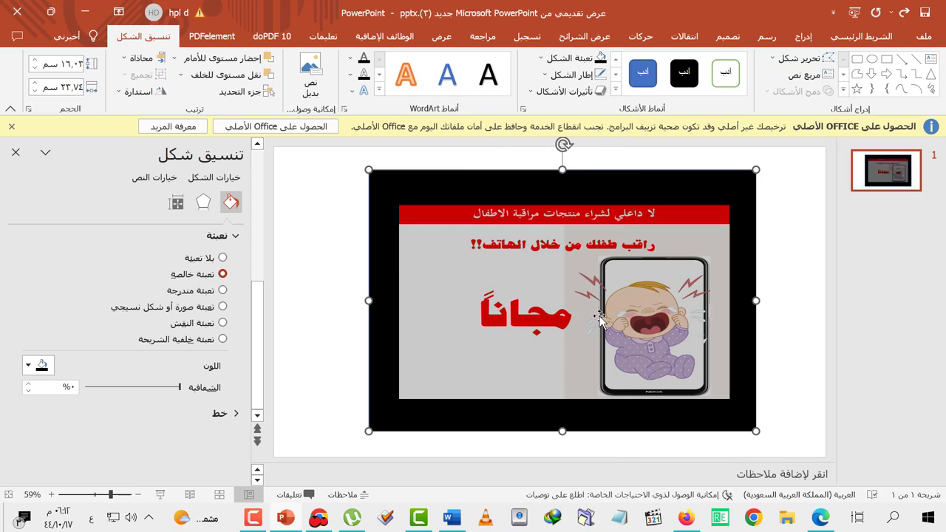
click(498, 300)
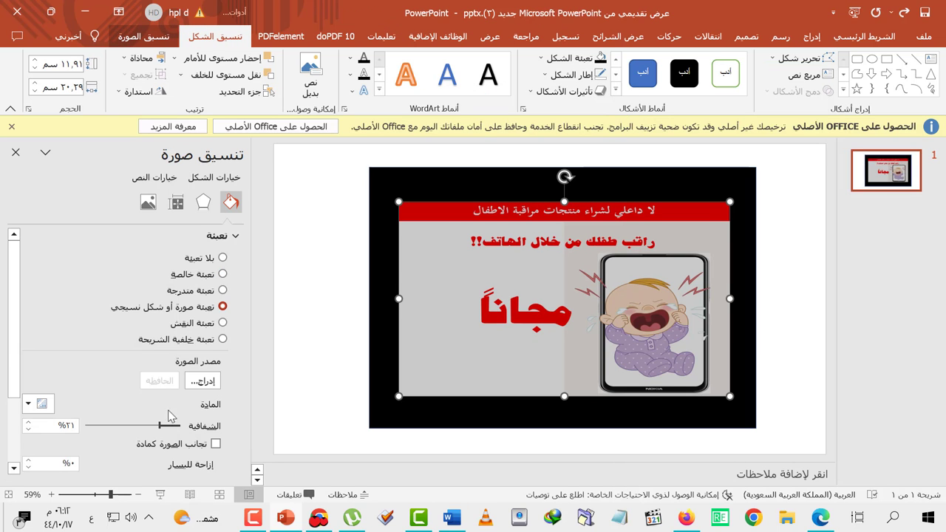
Step: Raise the ad picture's transparency to about 76%, then switch to the blank Word document
drag(160, 427, 108, 427)
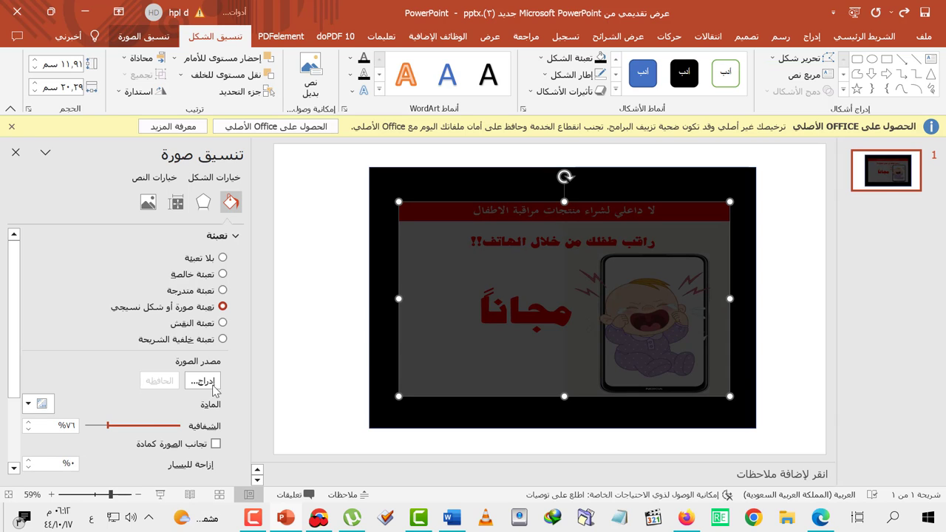
click(347, 326)
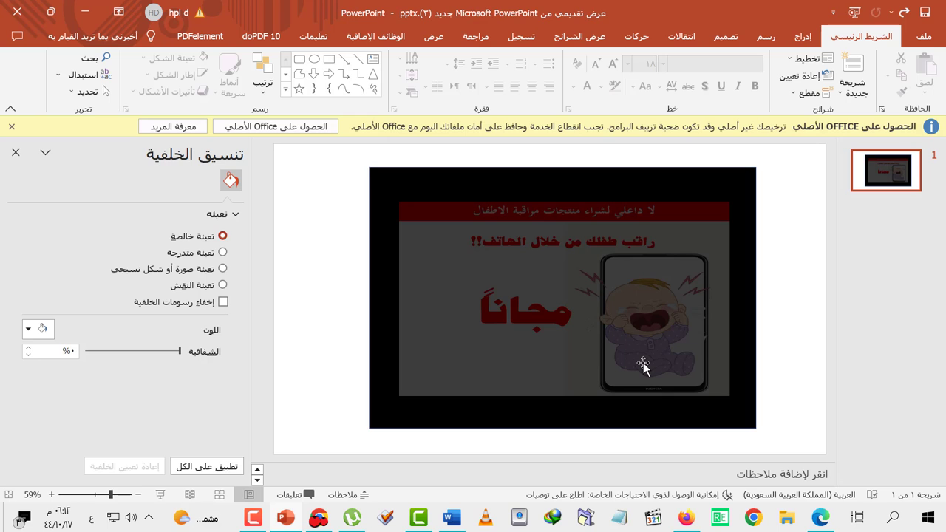
click(451, 518)
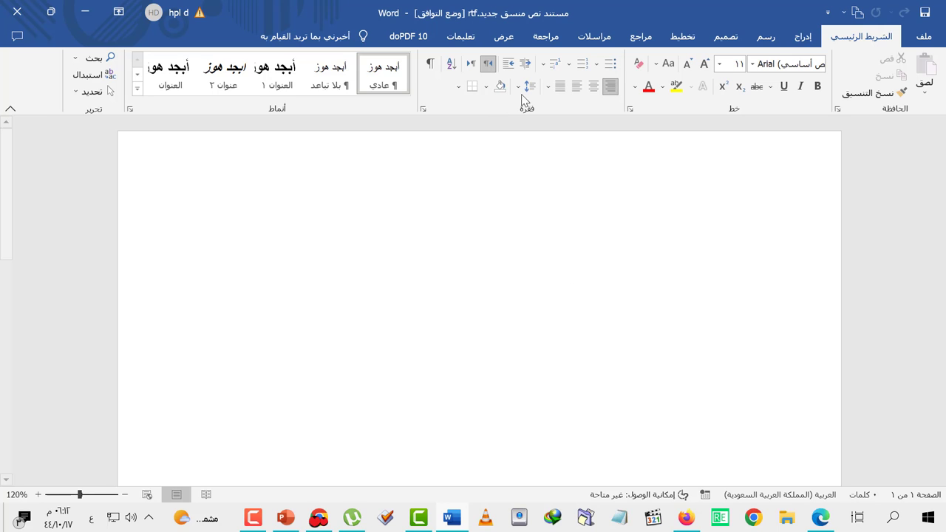
Step: Draw a rectangle in Word, sized about 6.11 × 9.68 cm, on the page's right half
click(802, 38)
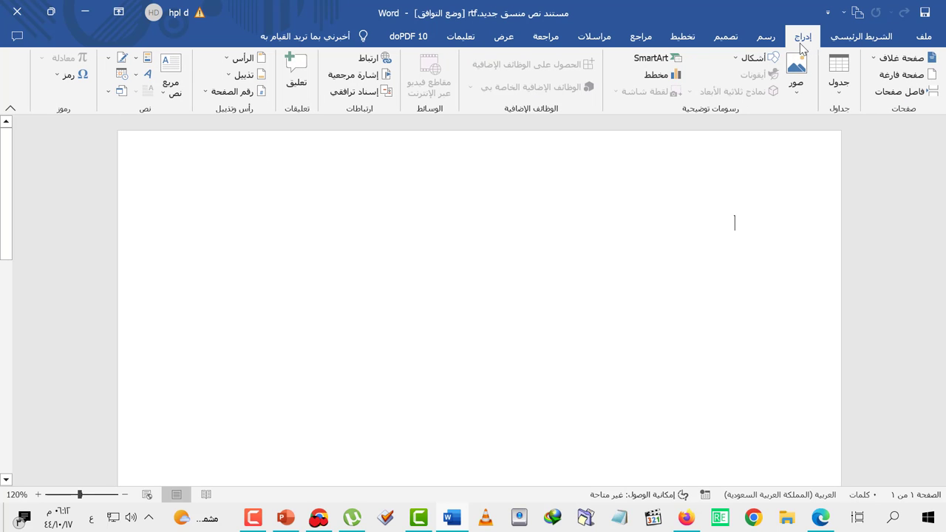
click(755, 59)
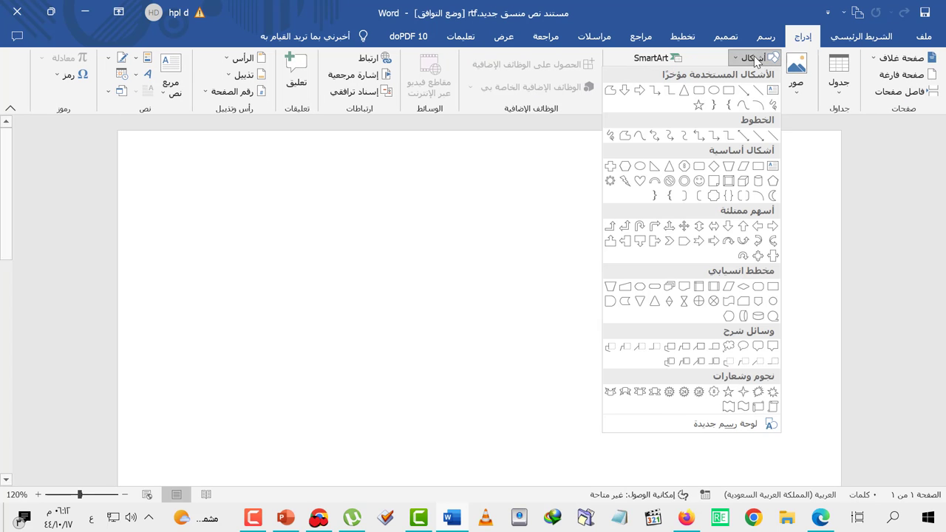
click(729, 94)
mouse_move(189, 182)
mouse_down()
mouse_move(720, 492)
mouse_move(734, 273)
mouse_up()
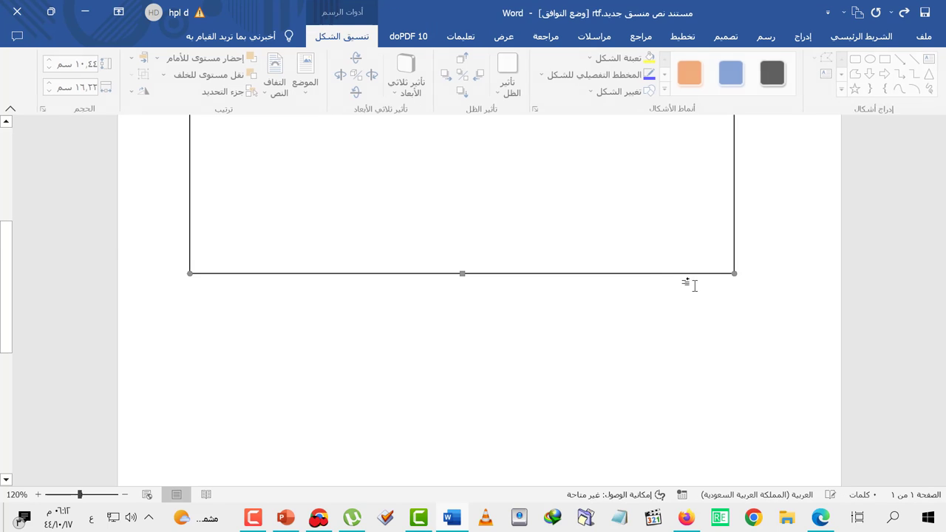
scroll(675, 333, up, 4)
scroll(724, 448, up, 2)
scroll(726, 439, down, 2)
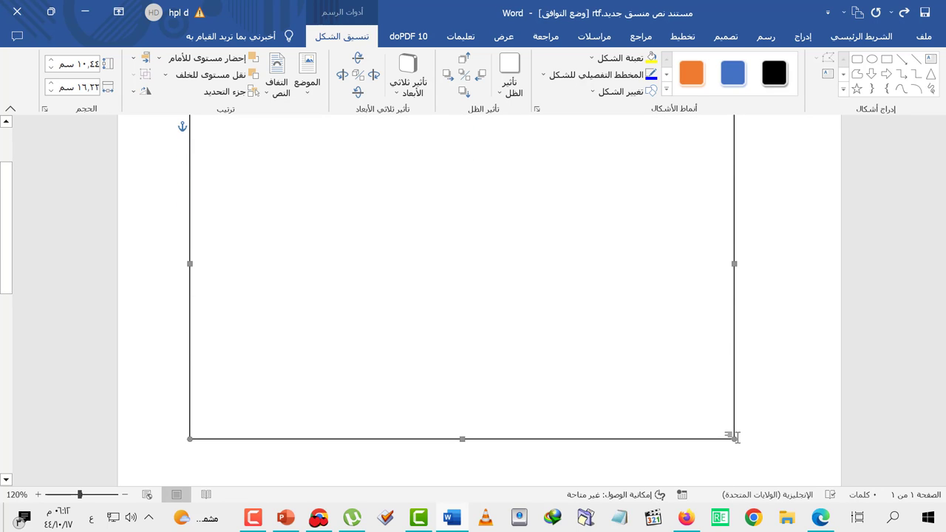
drag(724, 426, 510, 182)
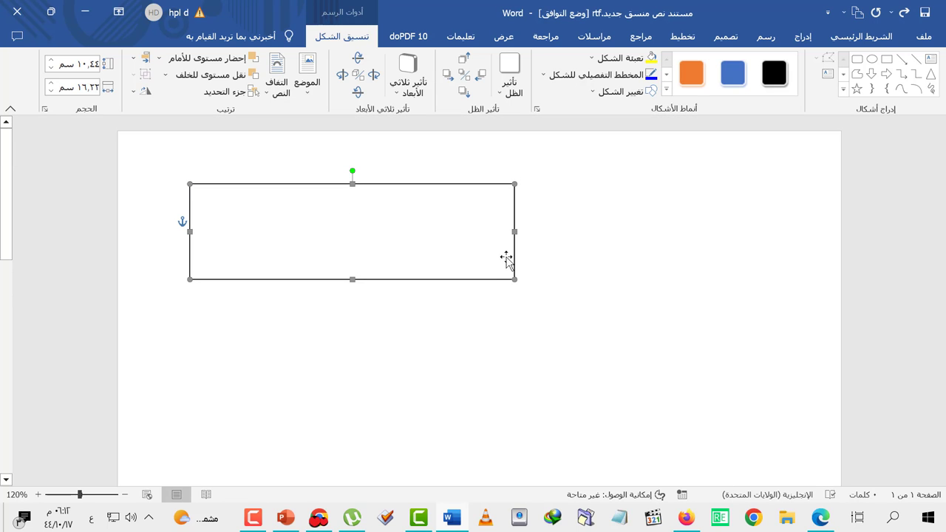
drag(471, 251, 669, 311)
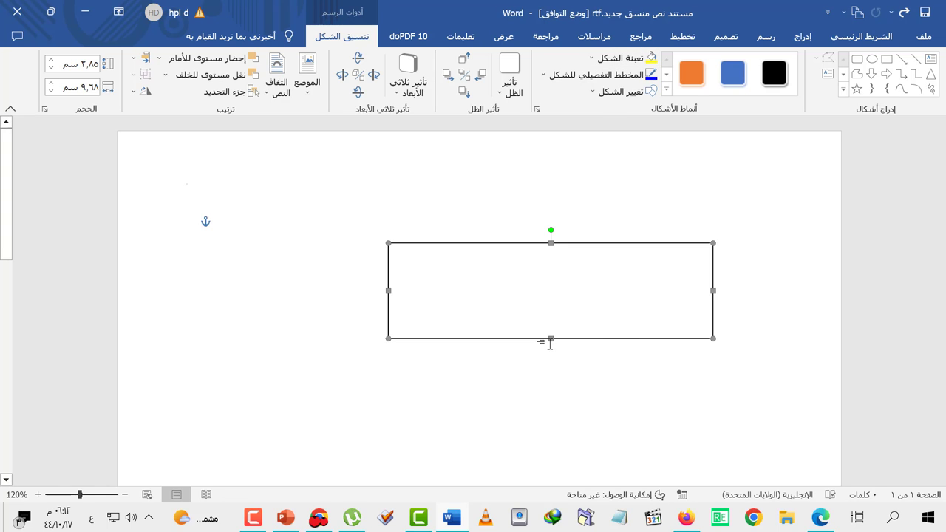
drag(550, 375, 554, 448)
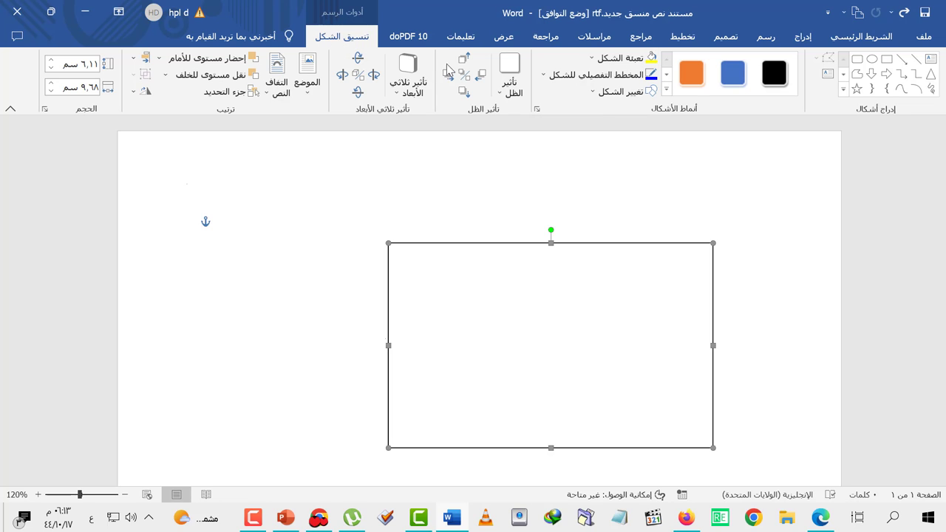
click(624, 59)
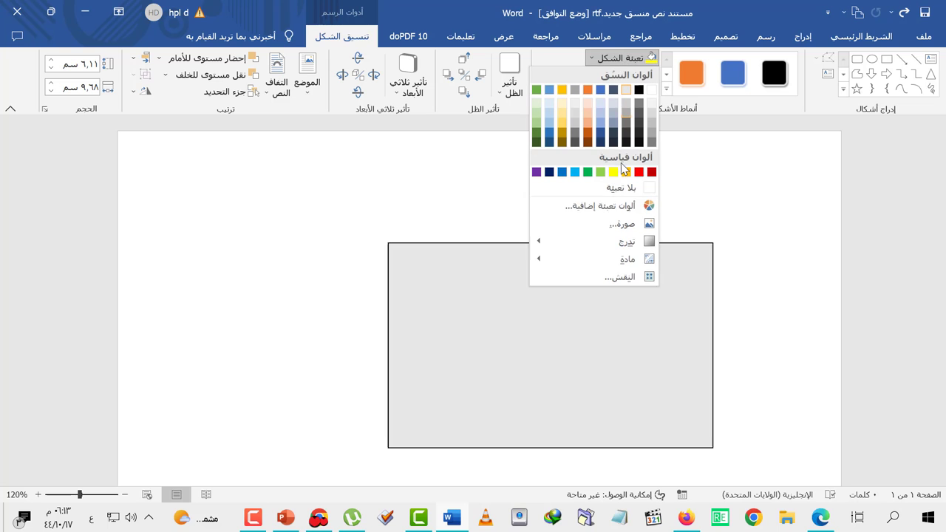
Step: Fill the rectangle with the picture صورة١.png from the Desktop
click(620, 225)
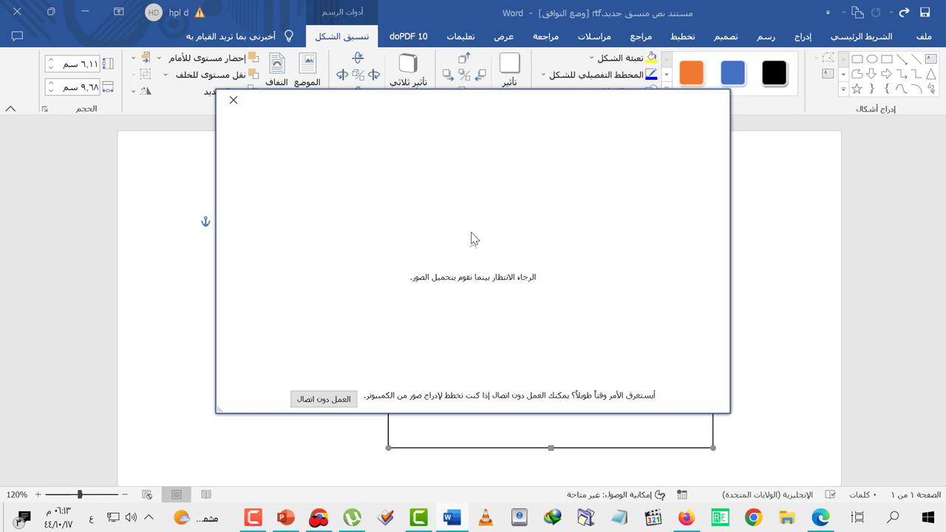
click(534, 178)
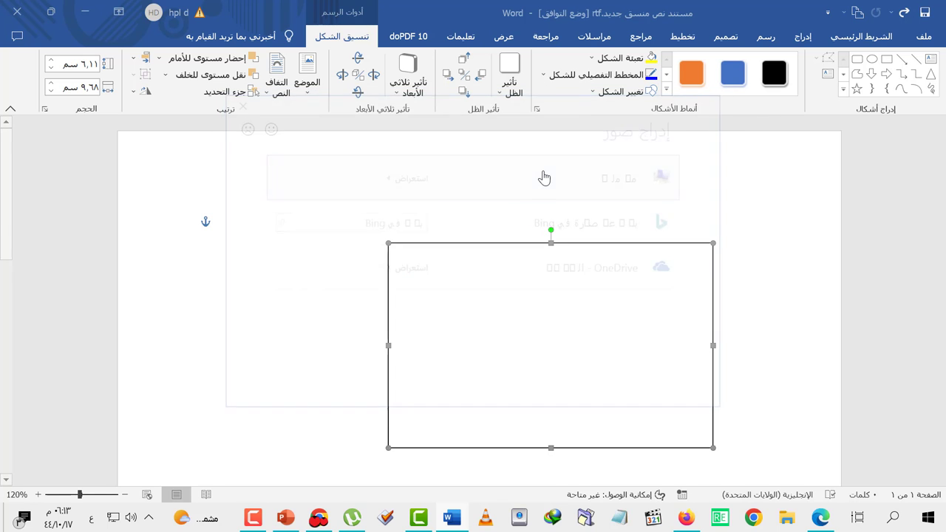
click(421, 180)
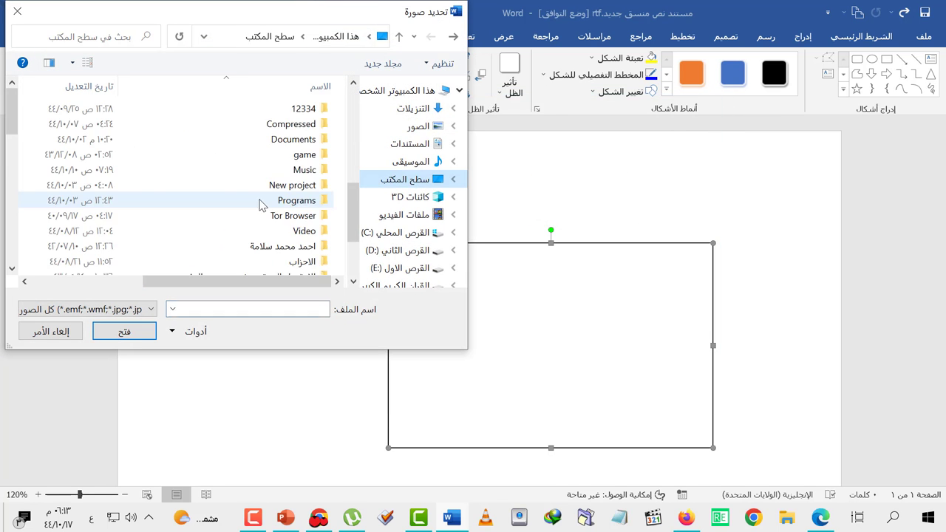
scroll(310, 222, down, 3)
scroll(310, 243, down, 3)
click(310, 267)
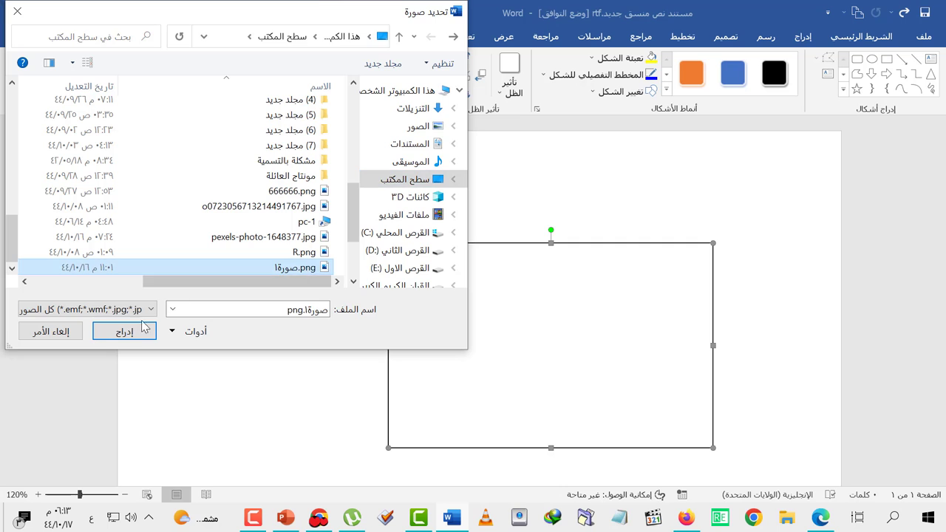
click(132, 332)
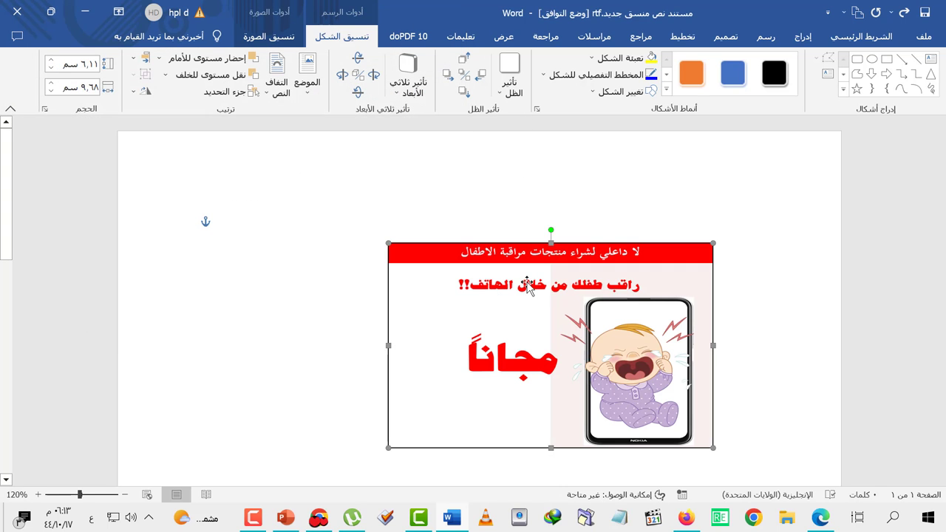
Step: Increase the picture fill's transparency in Format AutoShape and move the rectangle up and left
click(268, 39)
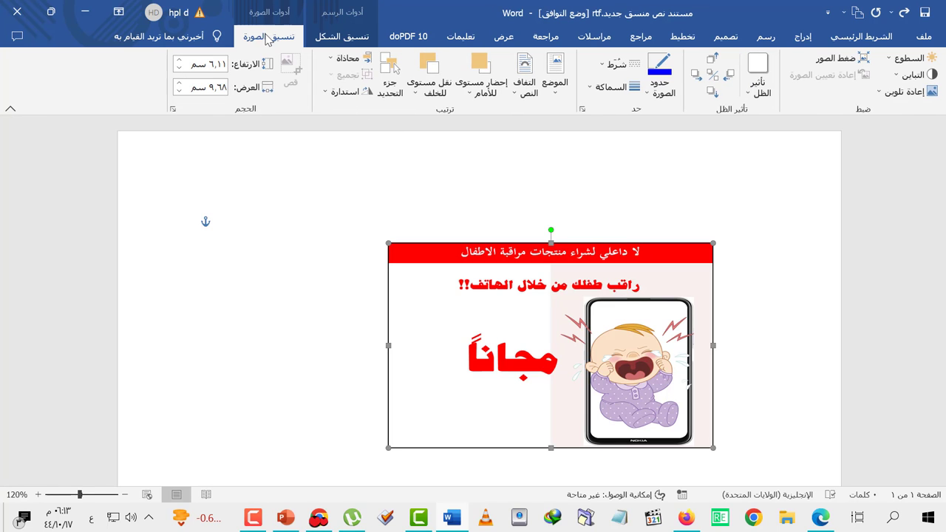
click(582, 109)
drag(582, 87, 483, 87)
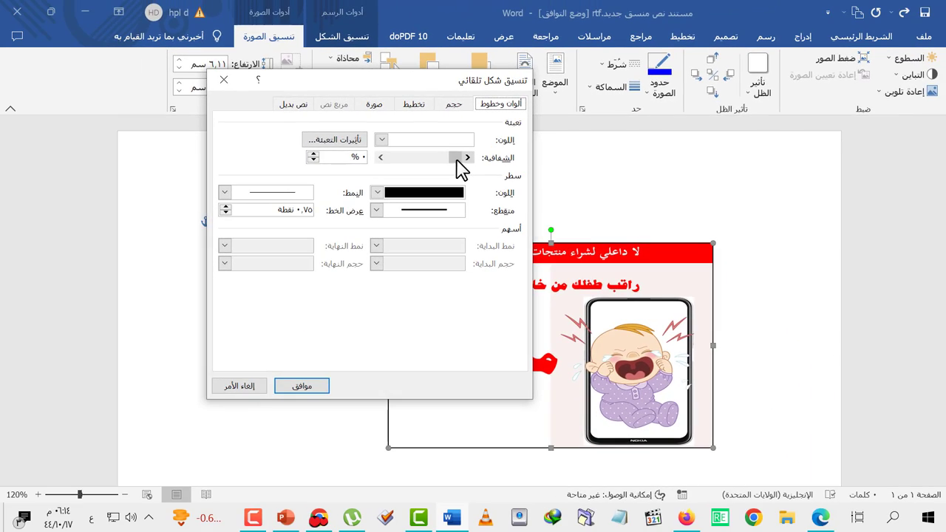
drag(457, 161, 414, 157)
click(295, 386)
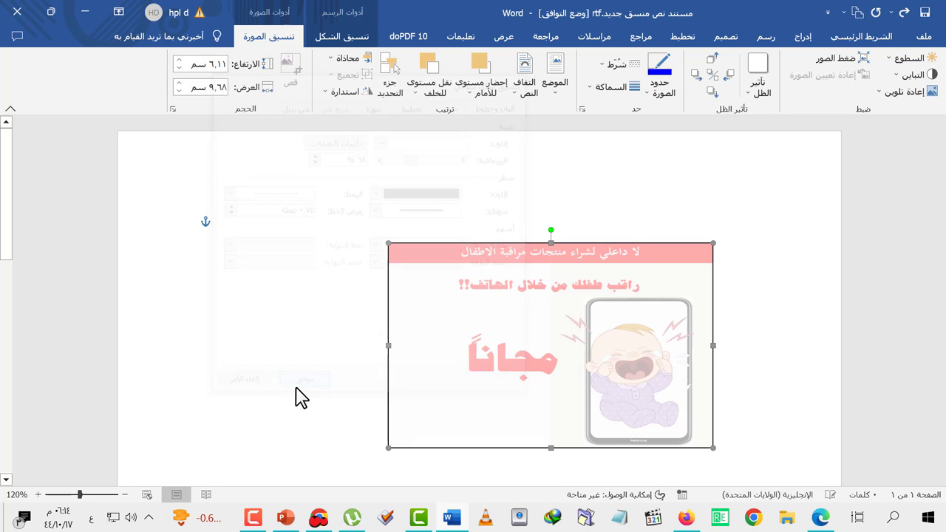
drag(441, 288, 351, 246)
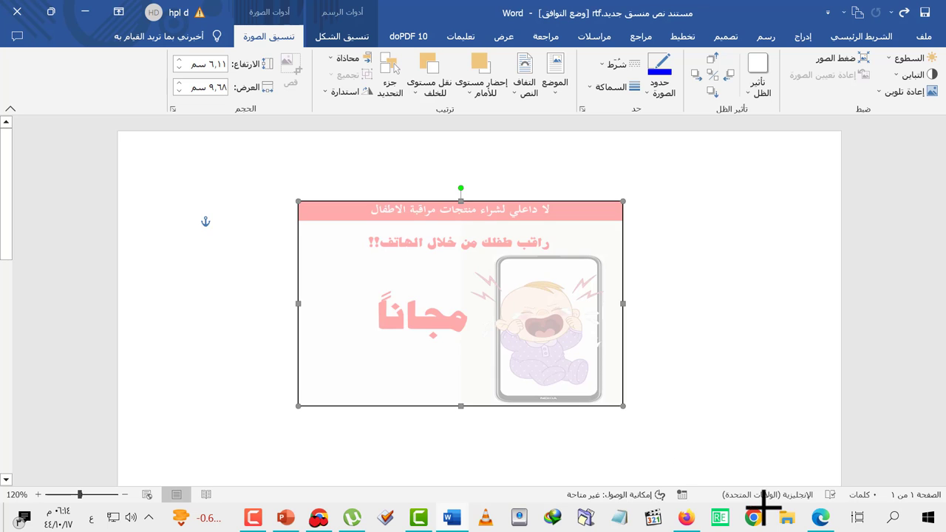
Step: Enlarge the ad rectangle to 13.85 × 9.51 cm, raise transparency to 86%, then return to PowerPoint
drag(622, 405, 761, 499)
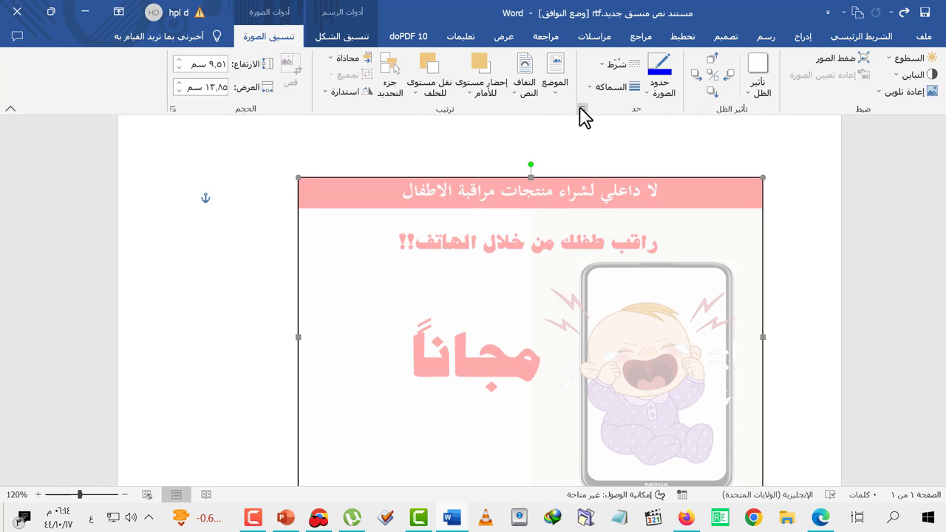
click(580, 108)
drag(410, 157, 399, 159)
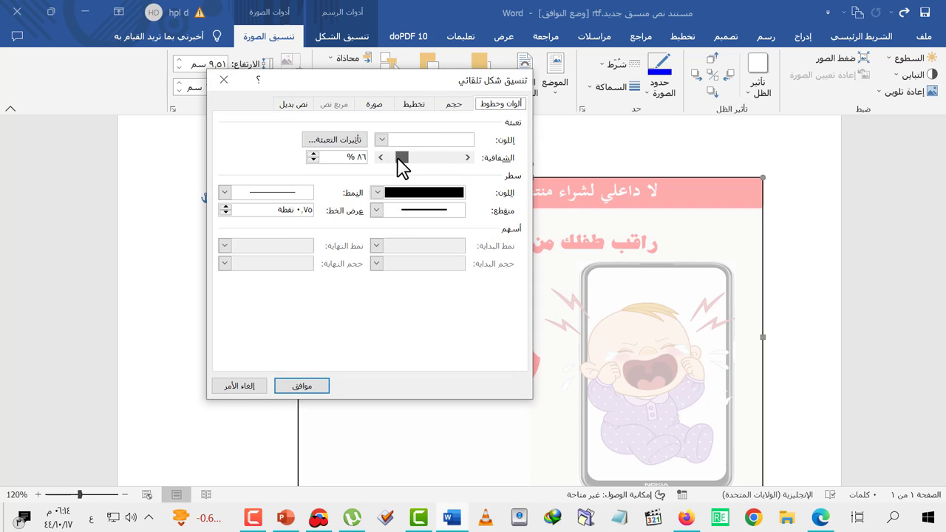
click(302, 391)
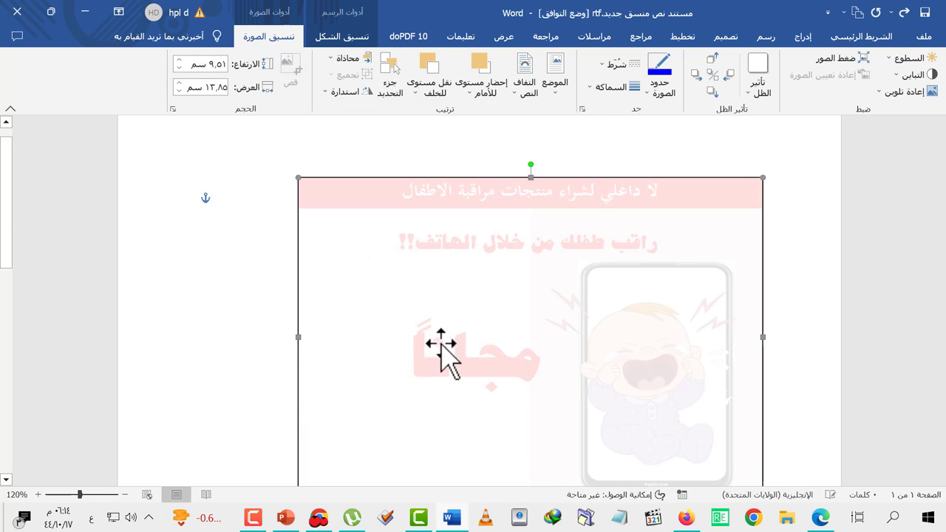
click(285, 517)
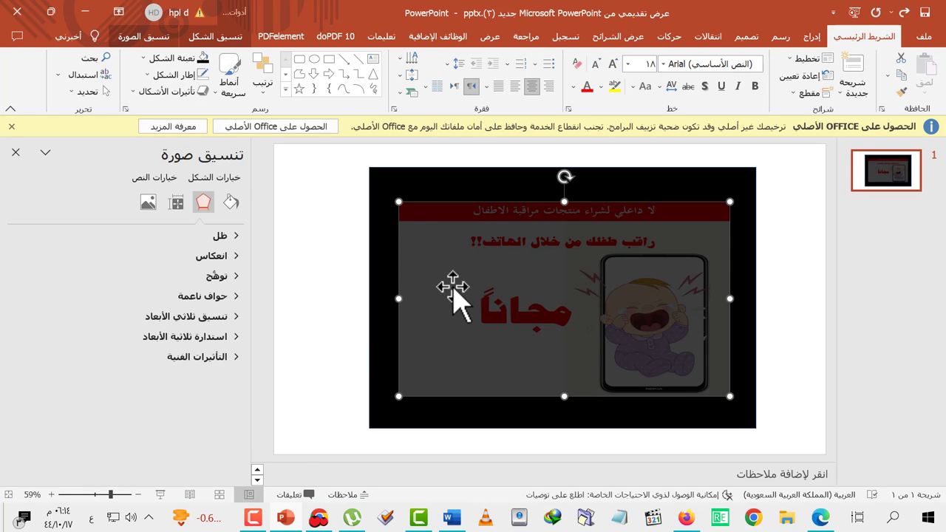
Step: Delete the old ad picture and the black backdrop rectangle from the slide
key(Delete)
click(510, 273)
key(Delete)
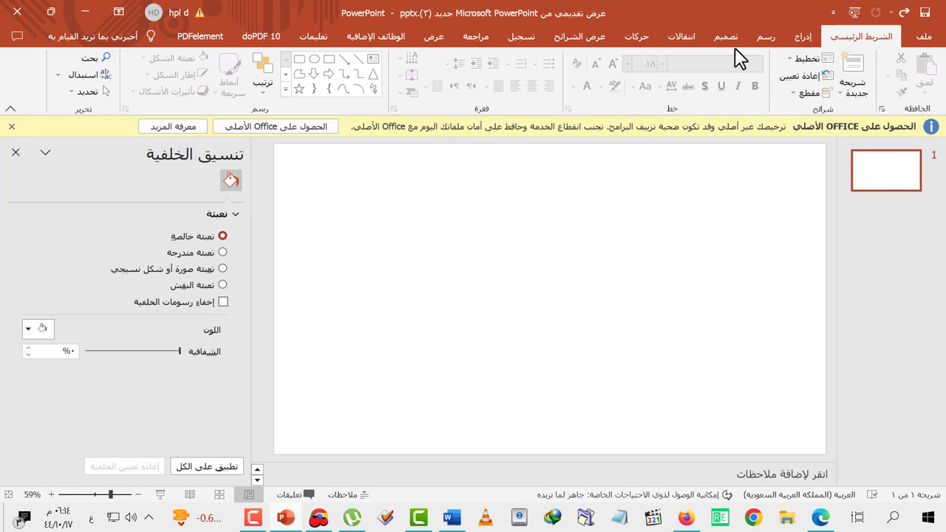
Step: Draw a large rectangle, about 23.34 × 13.55 cm, across the slide
click(802, 38)
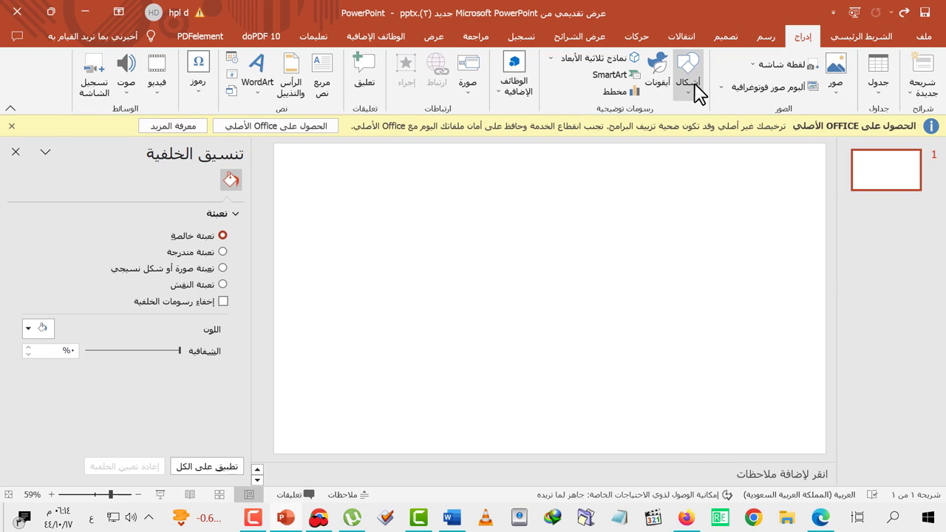
click(696, 94)
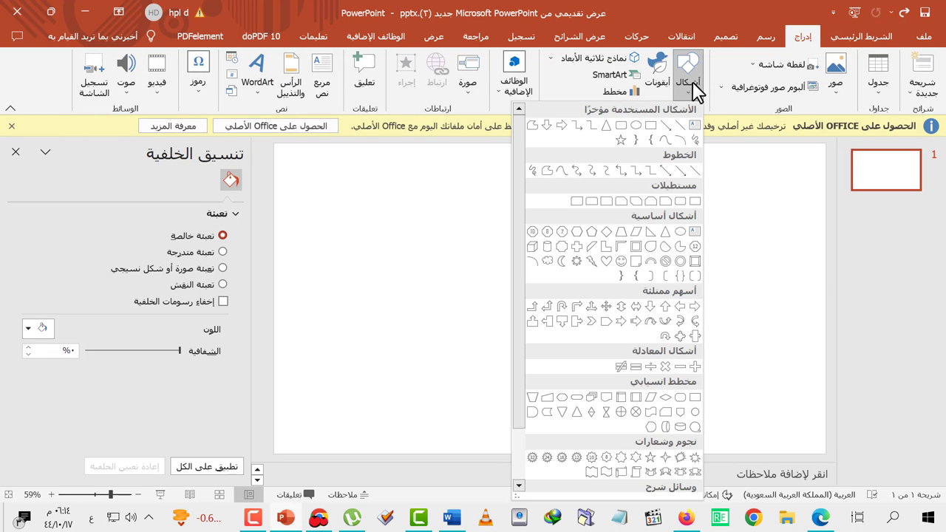
click(651, 126)
drag(312, 215, 693, 436)
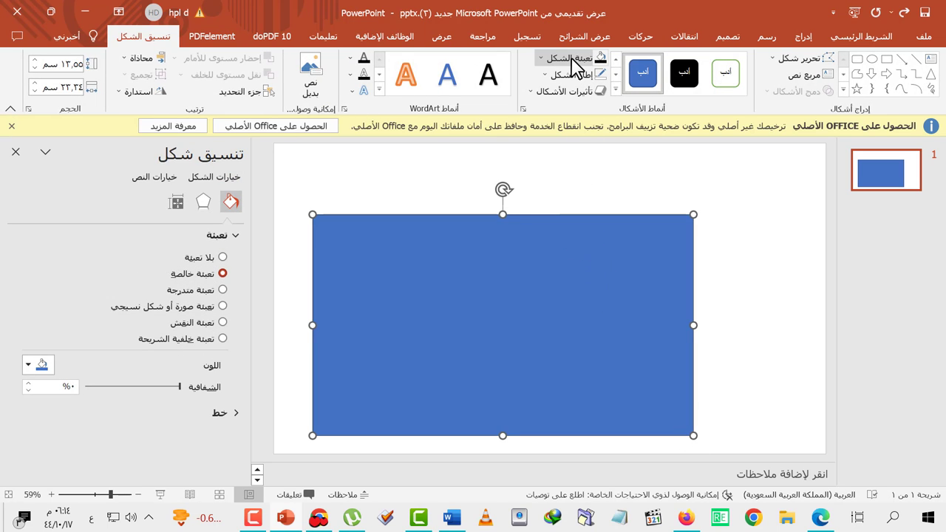
Step: Fill the new rectangle with the crying-baby ad image صورة1.png
click(568, 63)
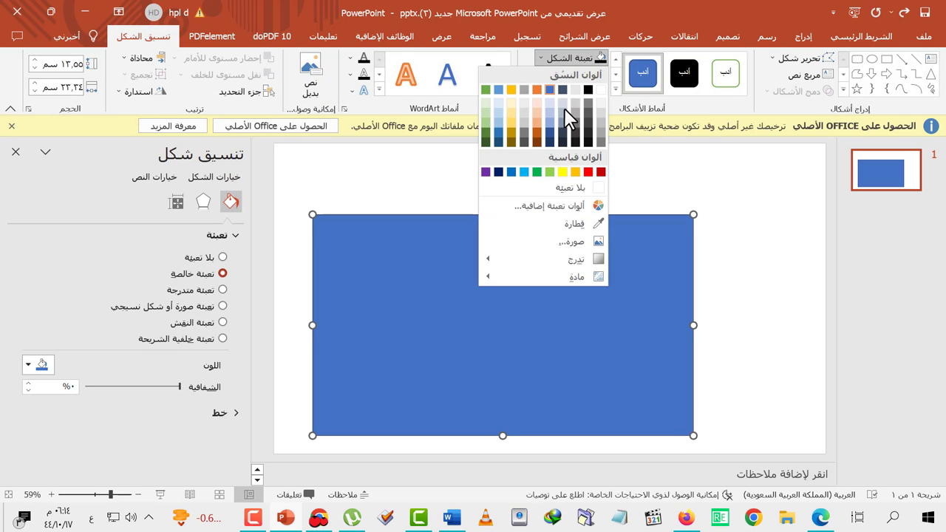
click(583, 242)
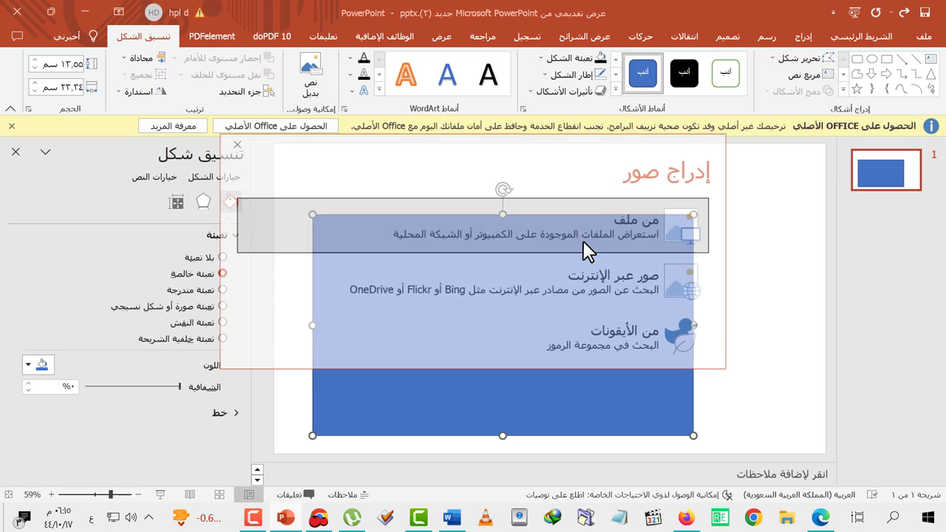
click(583, 242)
scroll(164, 186, down, 5)
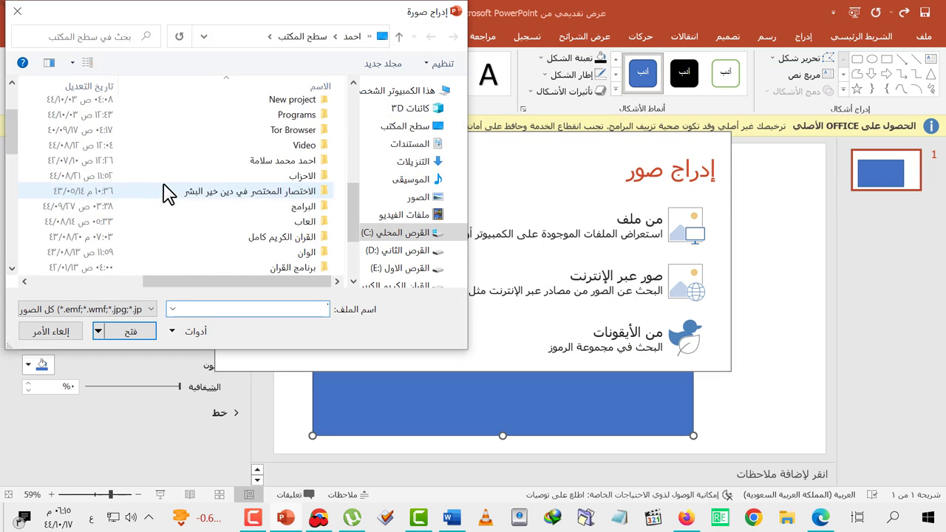
click(242, 268)
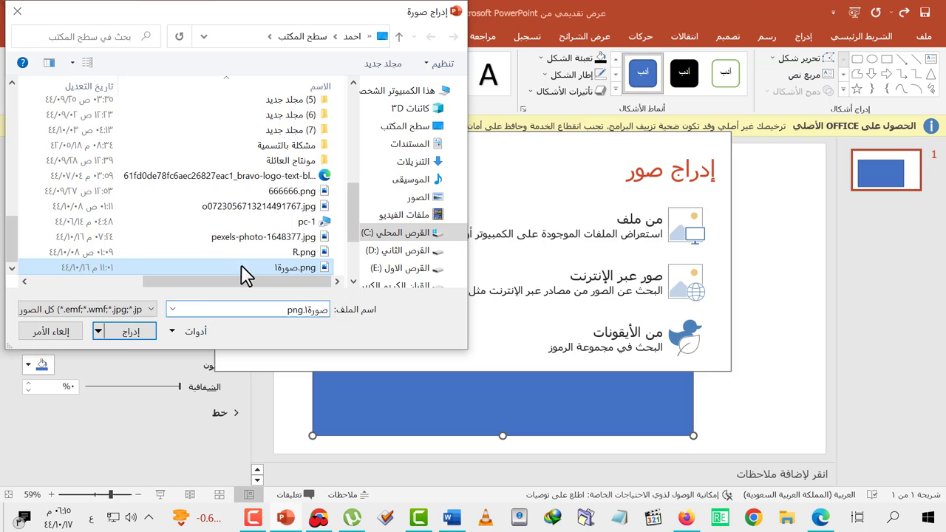
click(131, 332)
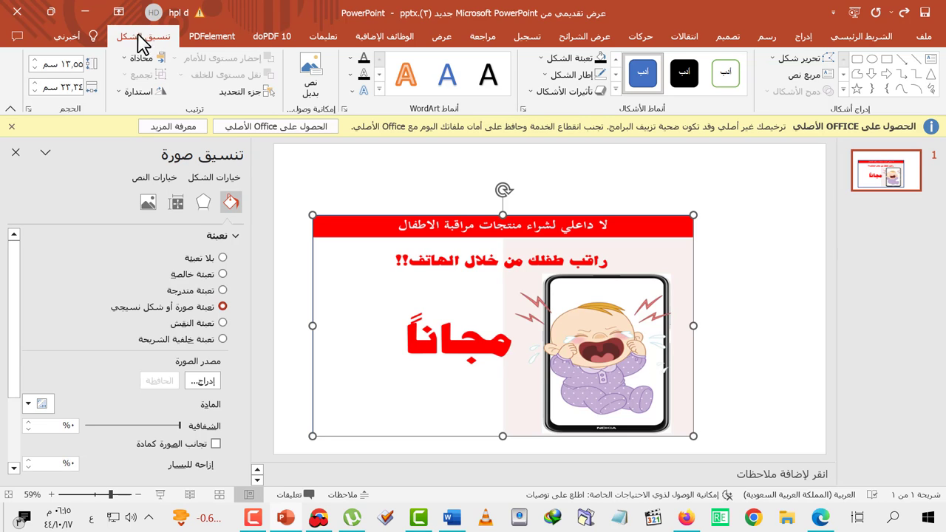
Step: Fade the rectangle's picture fill to about 76% transparency in the Format Picture pane
click(524, 108)
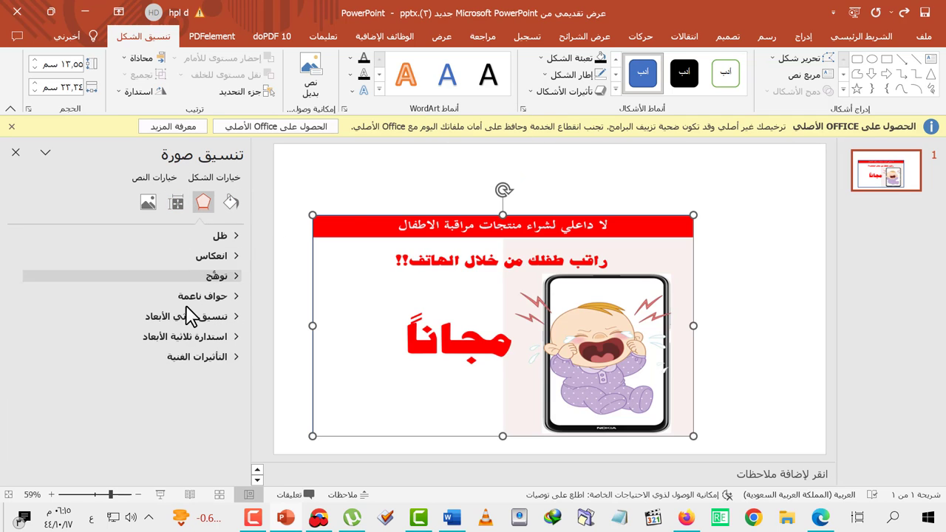
click(231, 202)
drag(179, 425, 107, 427)
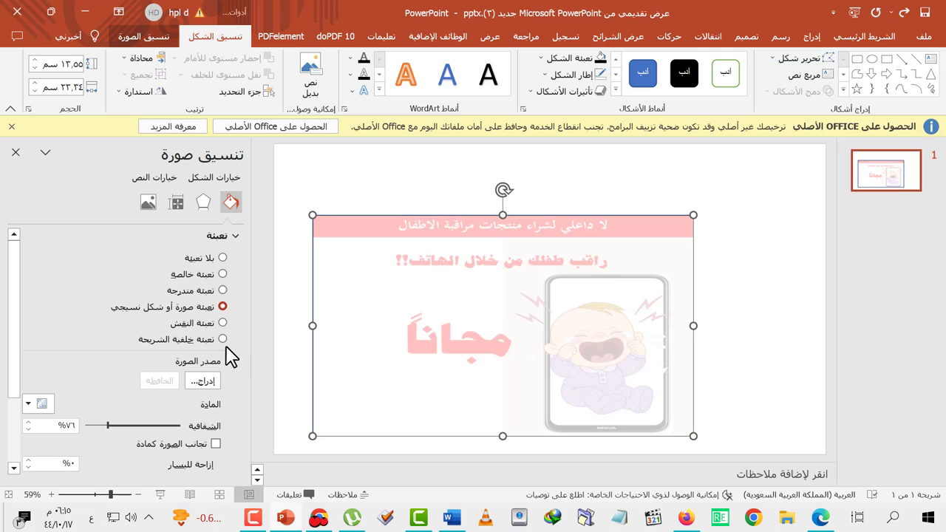
click(283, 299)
Step: Set the faded ad rectangle's Shape Outline to No Outline, removing its blue border
scroll(401, 239, up, 3)
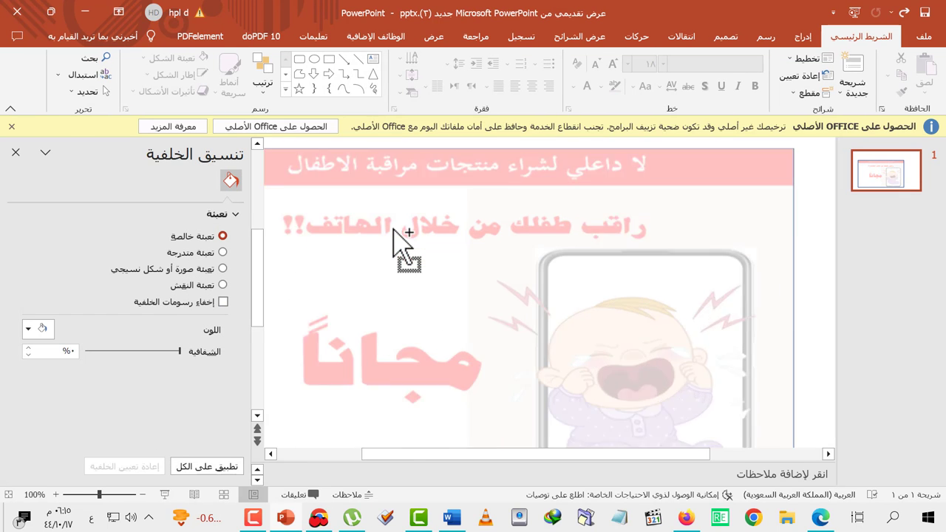
scroll(444, 230, up, 3)
scroll(448, 235, up, 3)
scroll(449, 240, up, 3)
scroll(445, 229, up, 3)
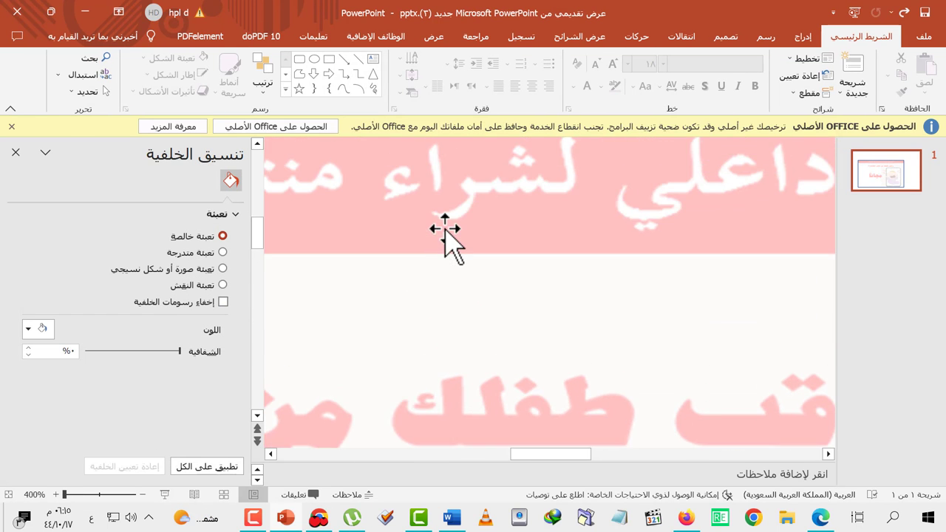
scroll(450, 205, up, 3)
click(460, 223)
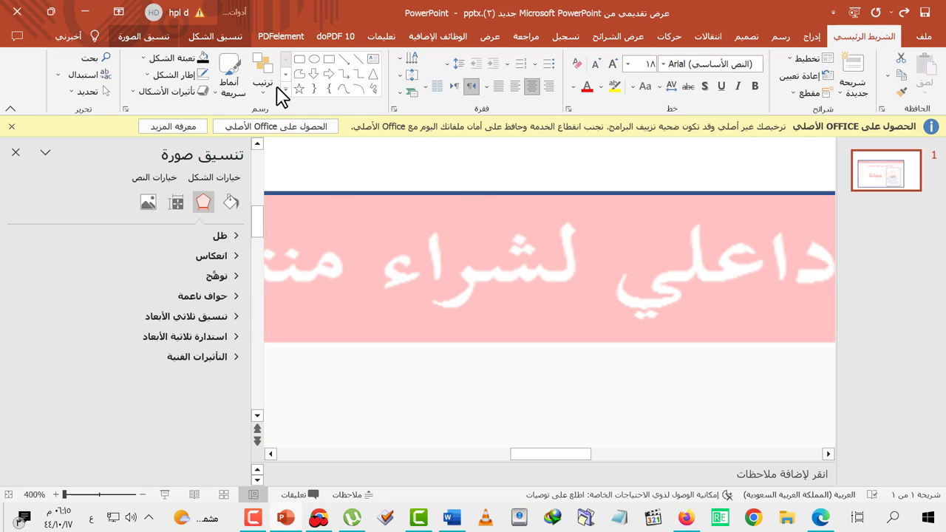
click(215, 44)
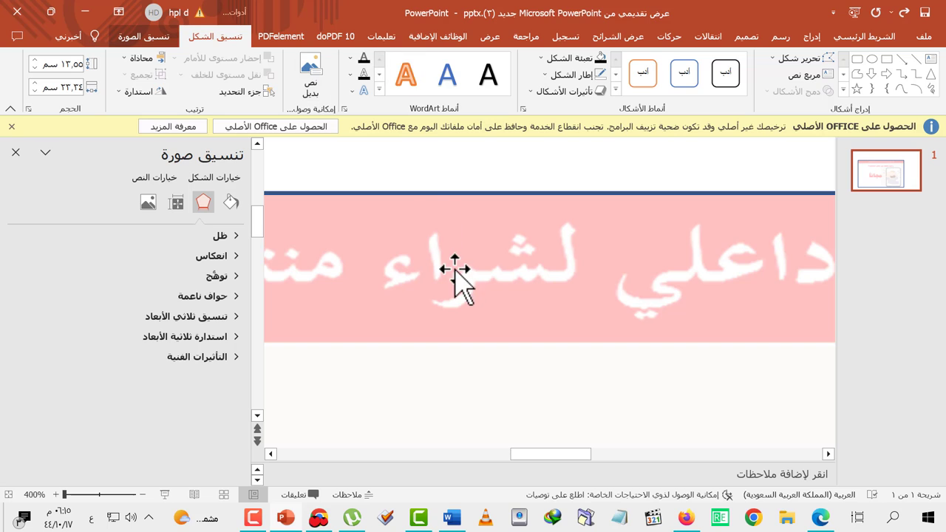
click(566, 77)
click(510, 204)
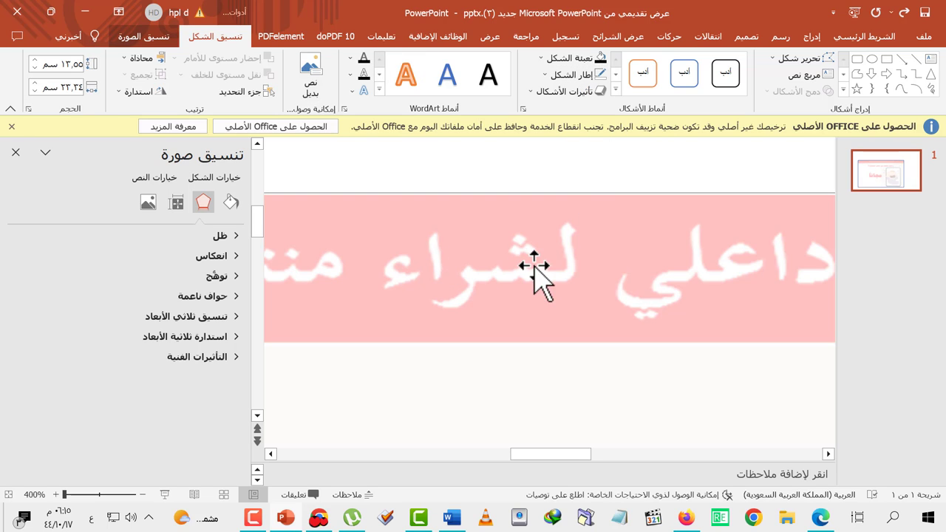
scroll(543, 281, down, 5)
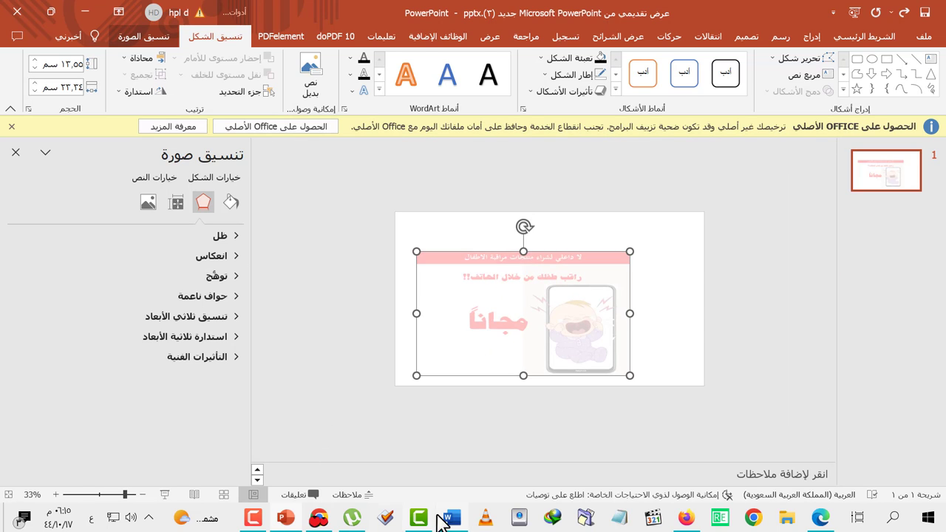
Step: In the Word document, set the faded ad picture's Picture Border to No Outline
click(451, 520)
scroll(439, 196, up, 3)
scroll(439, 196, up, 8)
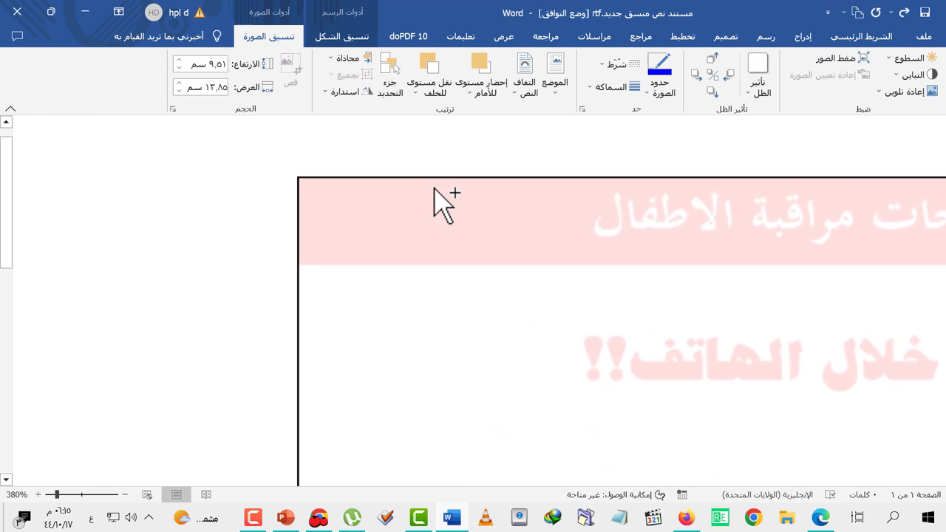
scroll(437, 209, up, 8)
click(437, 218)
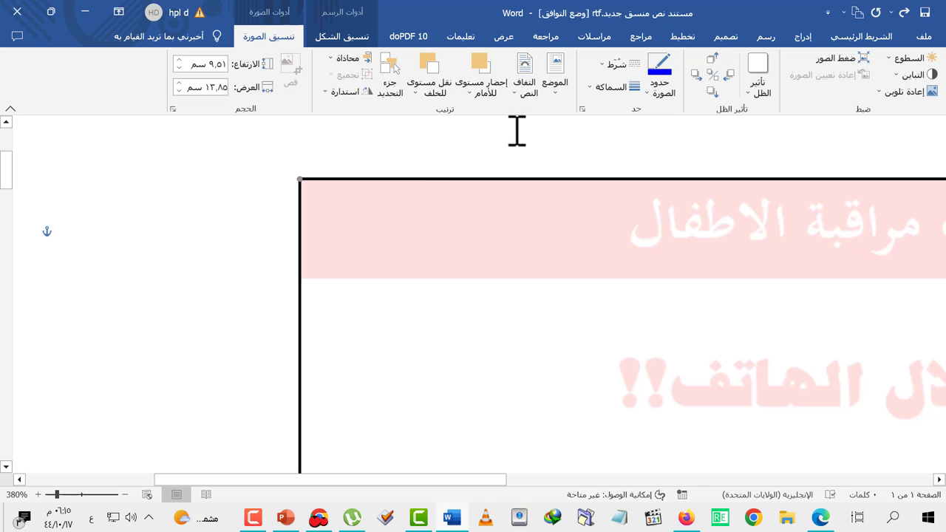
click(651, 97)
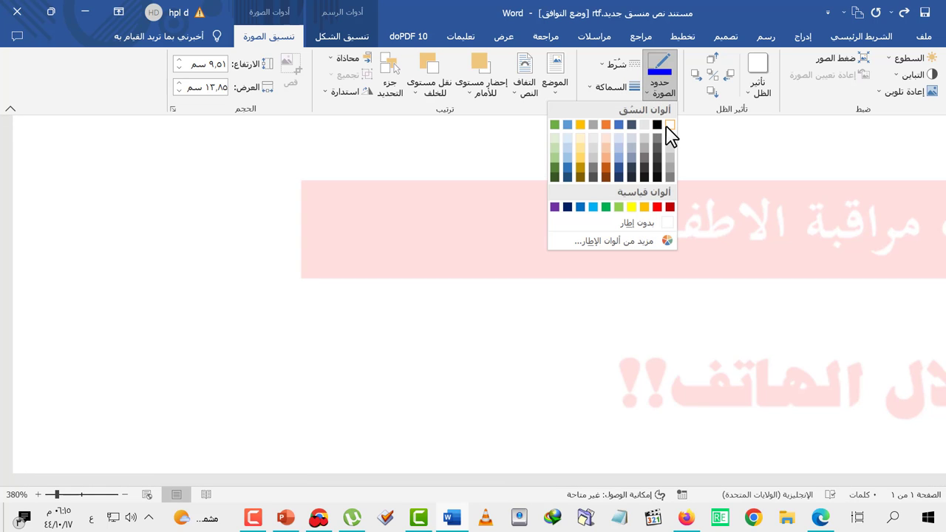
click(671, 223)
click(249, 232)
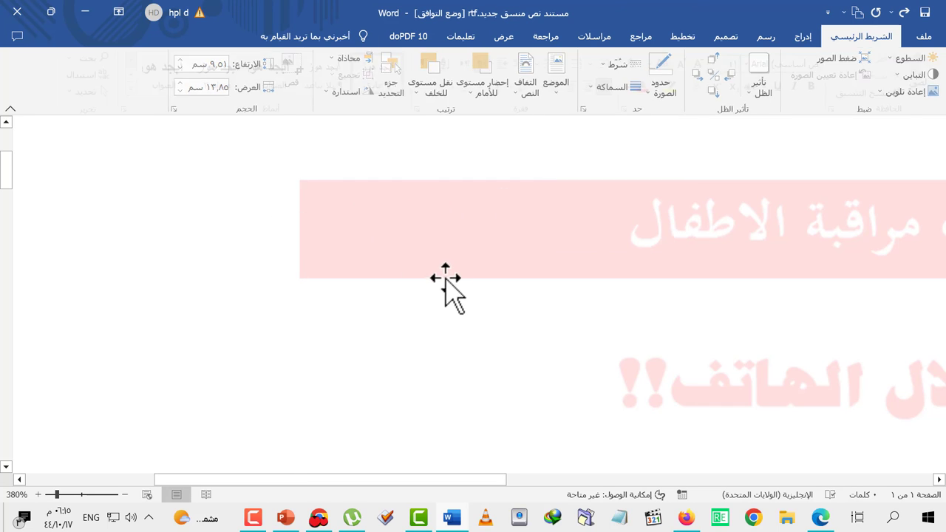
scroll(223, 270, down, 15)
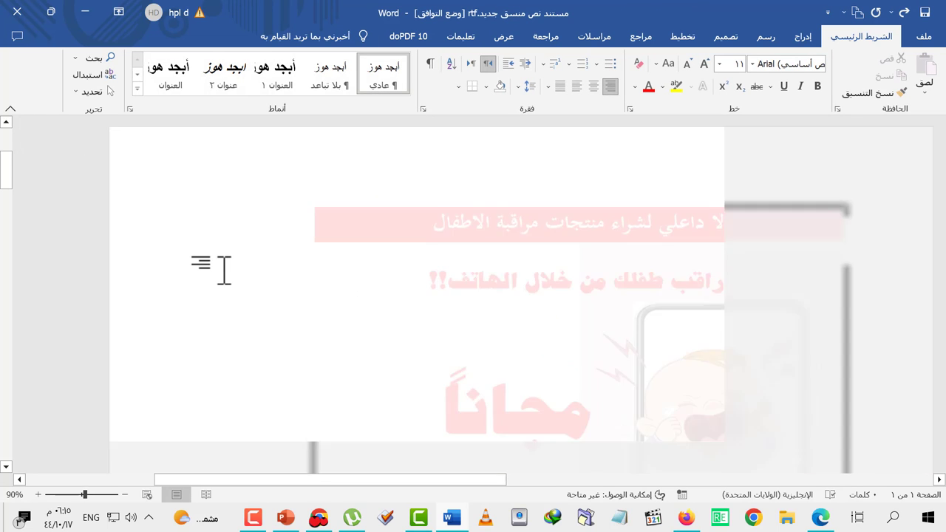
scroll(223, 270, down, 4)
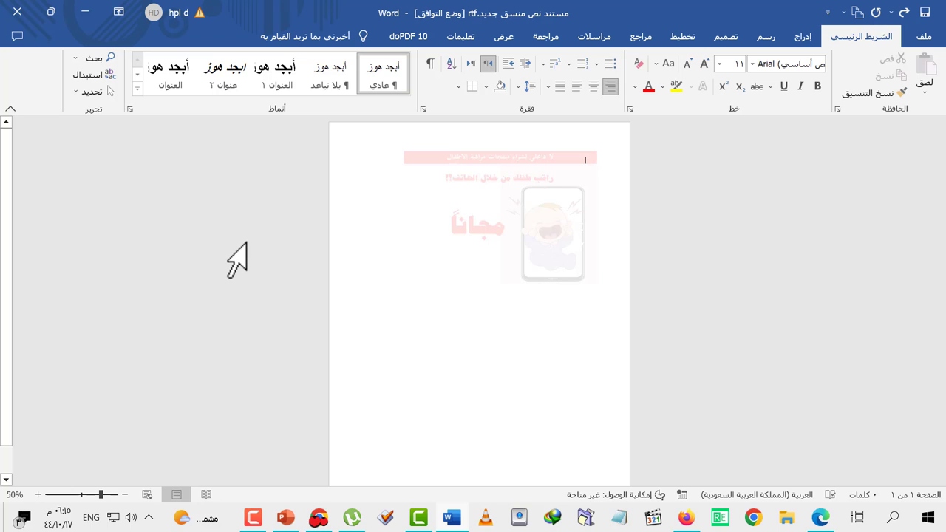